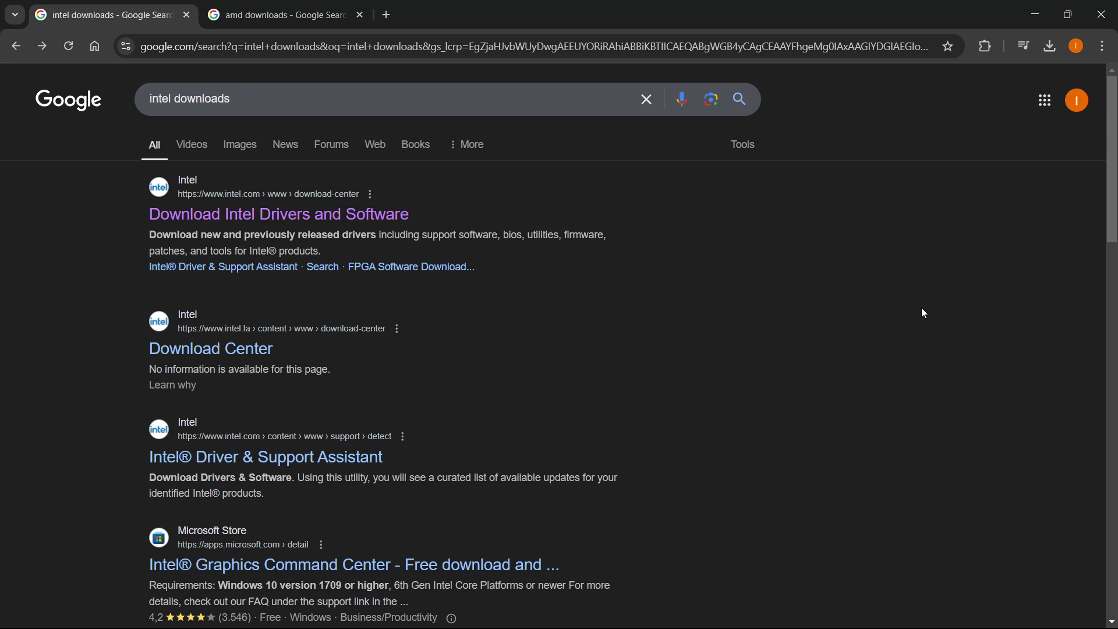
Compare the intel and amd downloads search tabs, then open AMD's 'Drivers and Support for Processors and Graphics' result.
{"action": "left_click", "coordinate": [249, 17]}
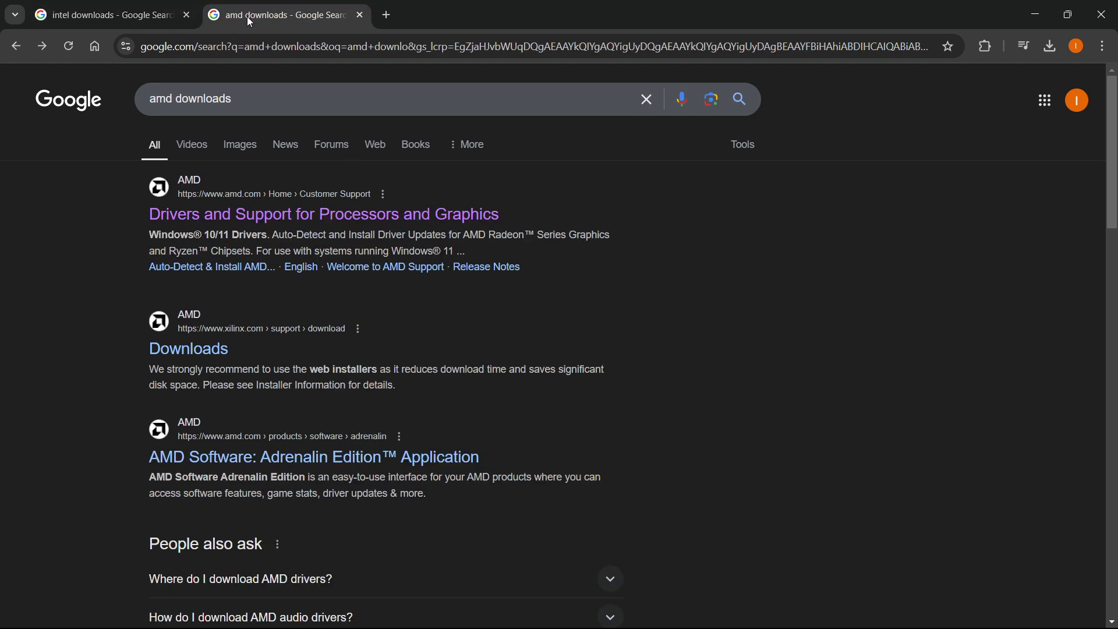
{"action": "left_click", "coordinate": [95, 14]}
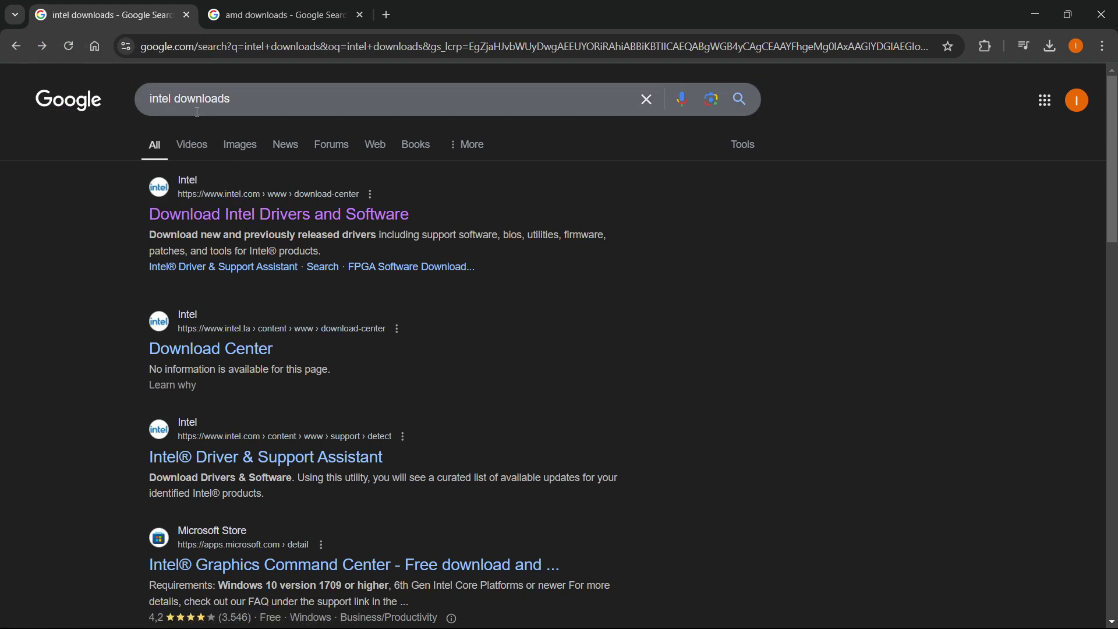
{"action": "left_click", "coordinate": [256, 19]}
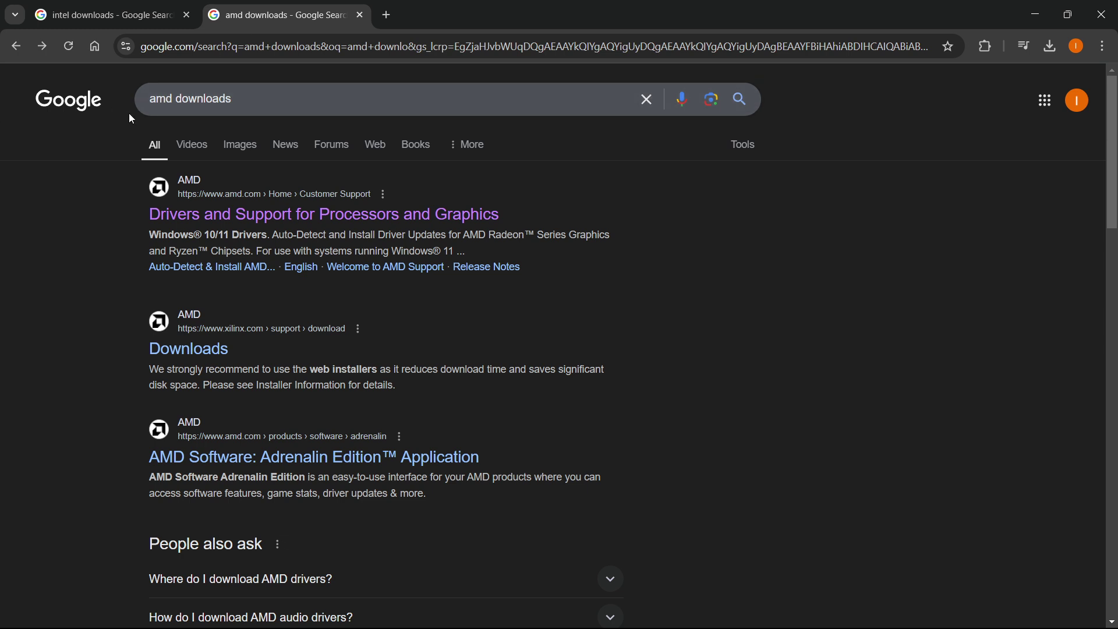
{"action": "left_click", "coordinate": [231, 223]}
Scroll the AMD drivers page, then close its tab to return to the intel downloads results.
{"action": "scroll", "coordinate": [435, 399], "scroll_direction": "down", "scroll_amount": 6}
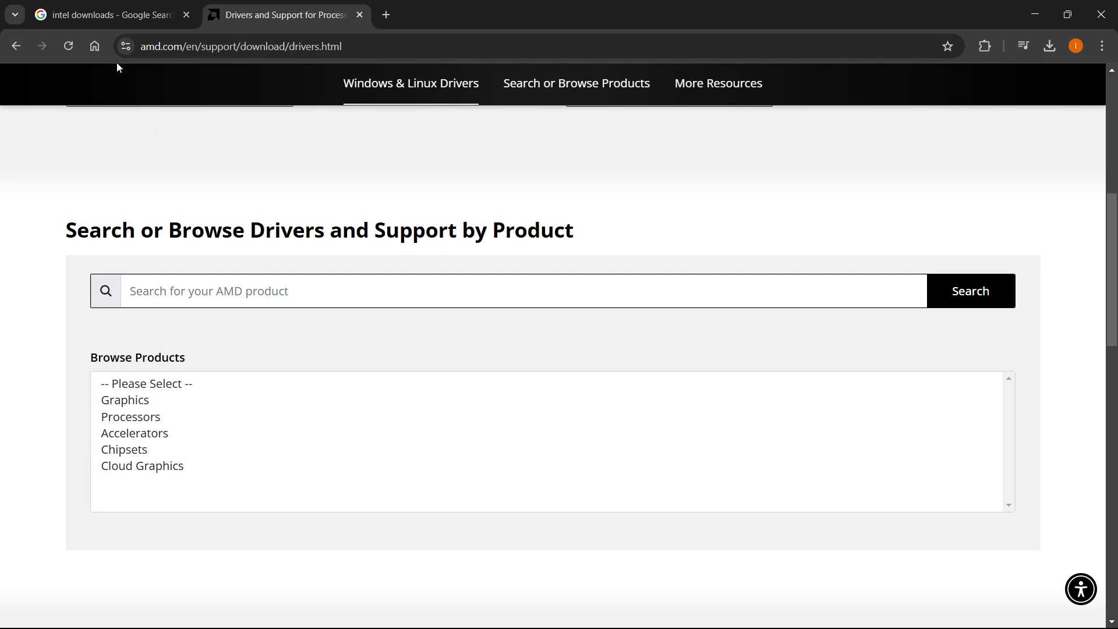
{"action": "middle_click", "coordinate": [264, 16]}
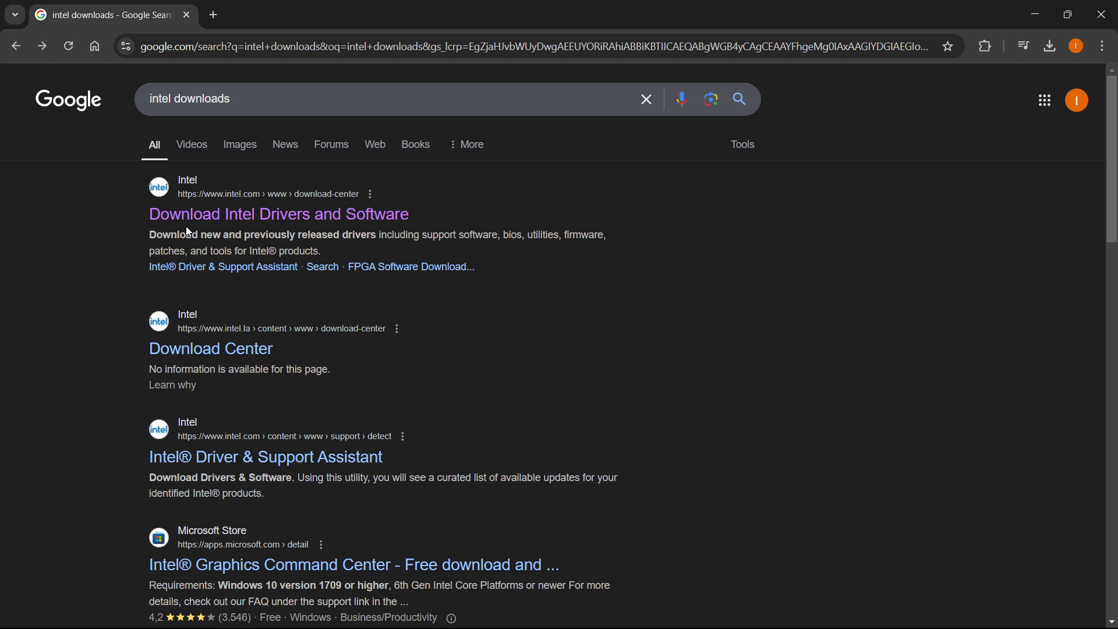
Open Intel's Download Drivers & Software page, search 'raid controller', and browse the 542 results.
{"action": "left_click", "coordinate": [229, 218]}
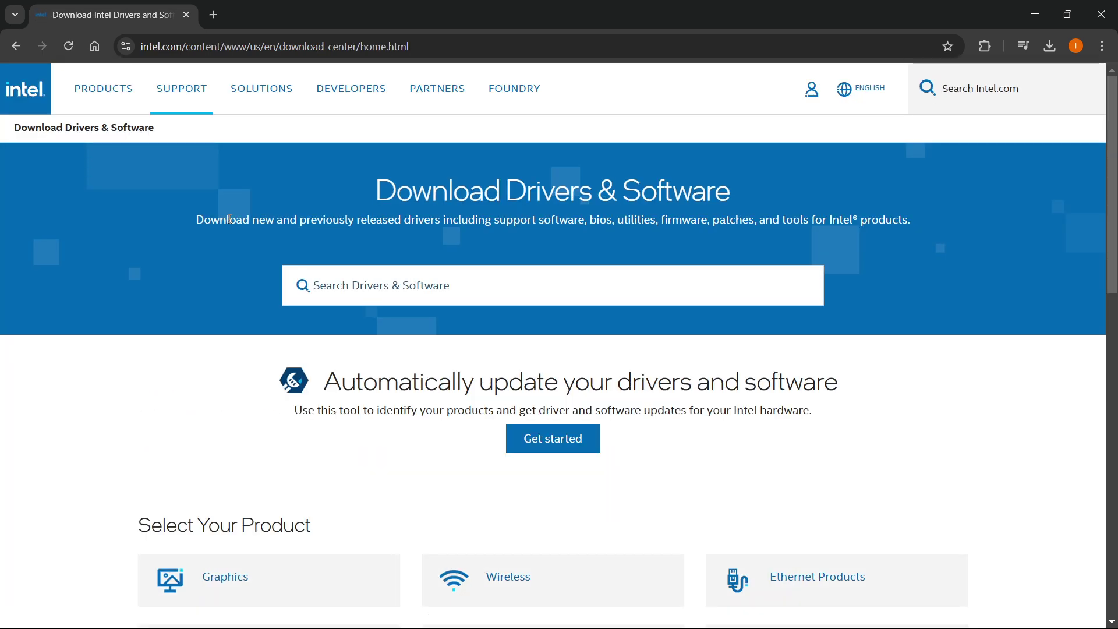
{"action": "left_click", "coordinate": [389, 294]}
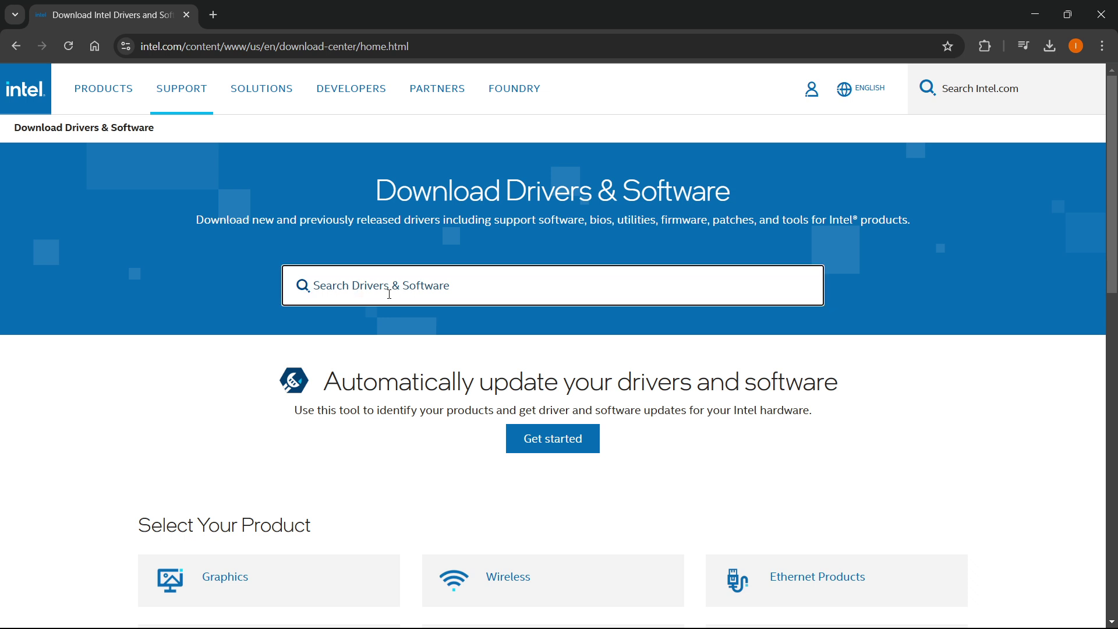
{"action": "type", "text": "raid controller"}
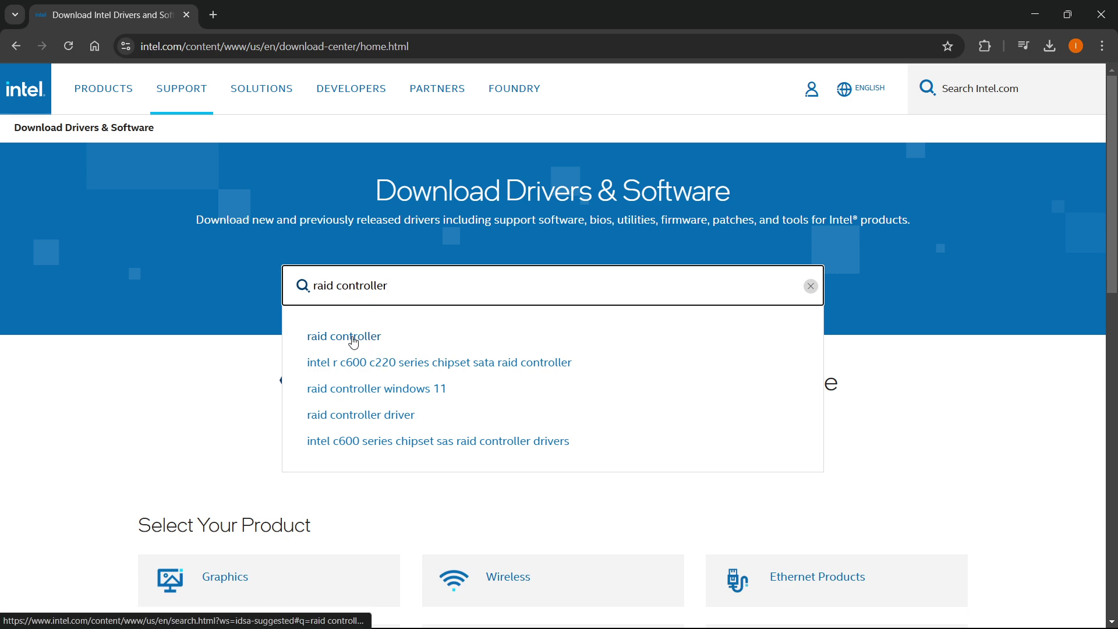
{"action": "left_click", "coordinate": [354, 343]}
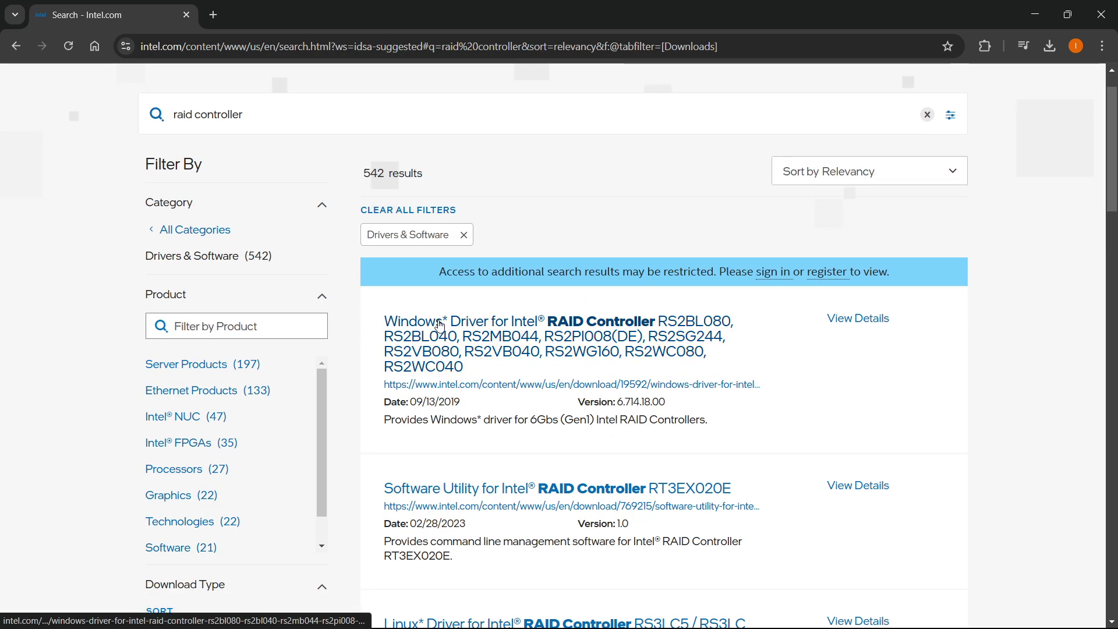
{"action": "scroll", "coordinate": [396, 303], "scroll_direction": "down", "scroll_amount": 2}
{"action": "scroll", "coordinate": [409, 282], "scroll_direction": "down", "scroll_amount": 4}
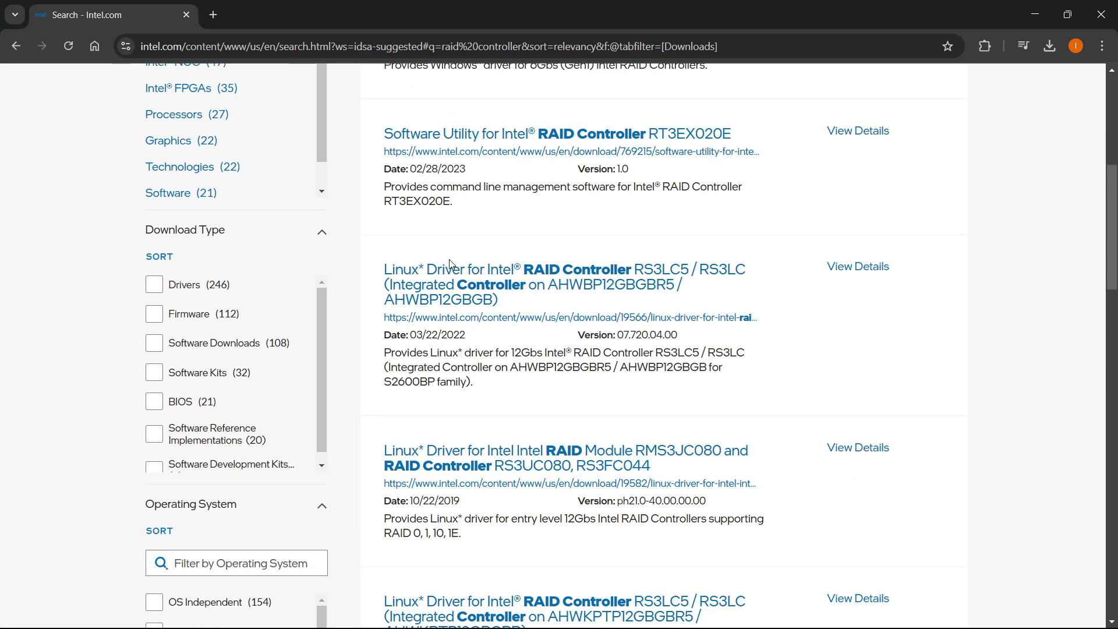
{"action": "scroll", "coordinate": [517, 344], "scroll_direction": "up", "scroll_amount": 7}
{"action": "scroll", "coordinate": [414, 294], "scroll_direction": "down", "scroll_amount": 2}
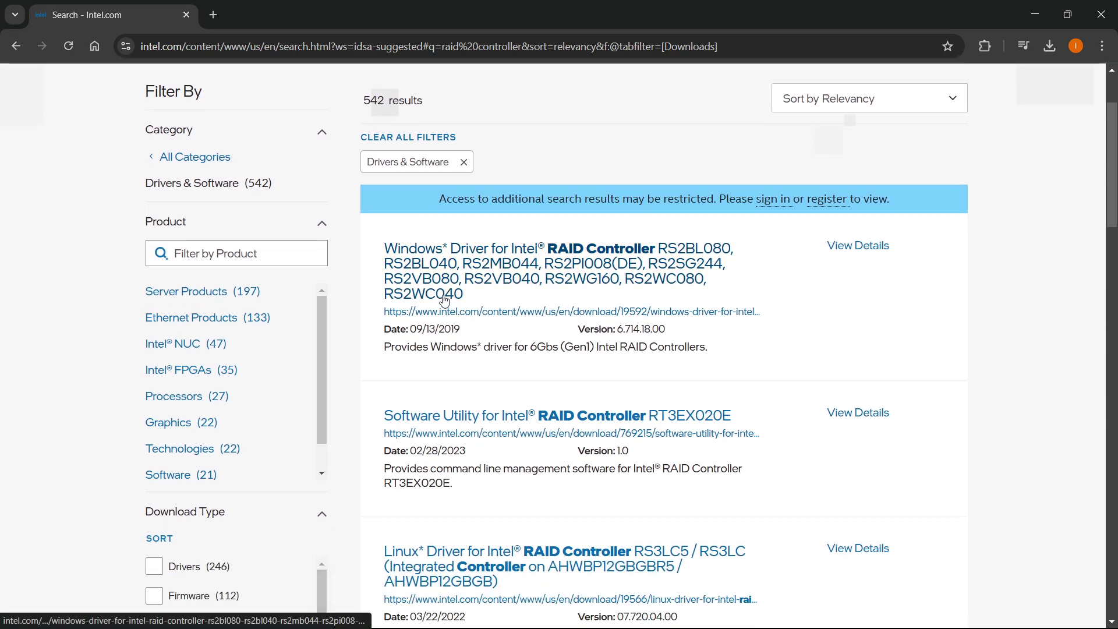
{"action": "scroll", "coordinate": [446, 301], "scroll_direction": "down", "scroll_amount": 10}
{"action": "scroll", "coordinate": [445, 356], "scroll_direction": "up", "scroll_amount": 8}
{"action": "scroll", "coordinate": [448, 358], "scroll_direction": "up", "scroll_amount": 2}
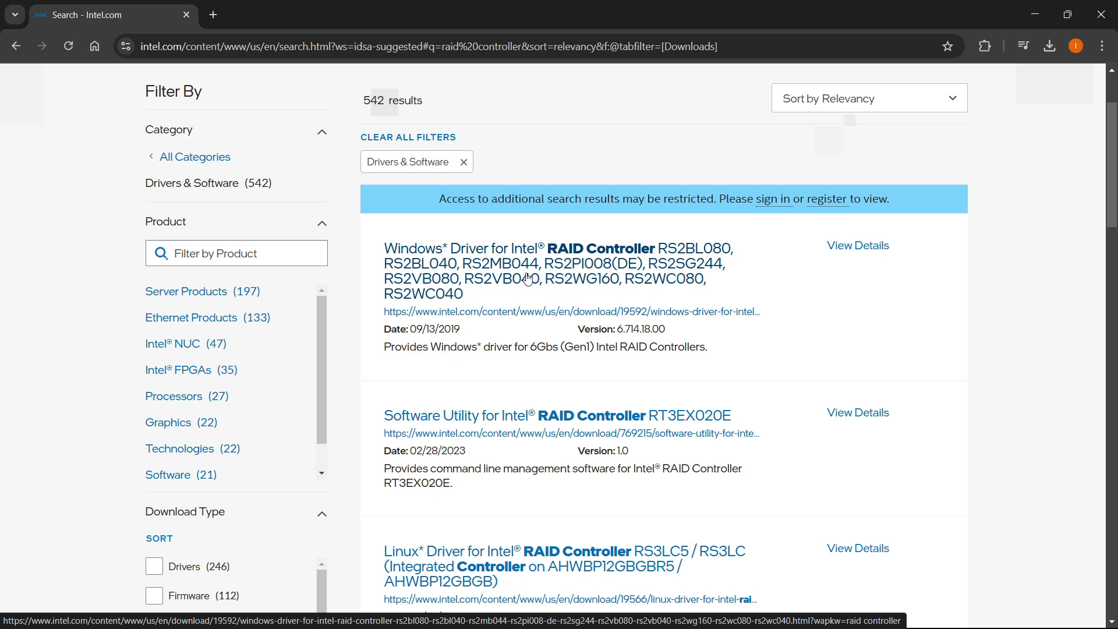
Open the Windows RAID Controller driver, keep version 6.714.18.00, and download its zip, accepting the license.
{"action": "left_click", "coordinate": [563, 276]}
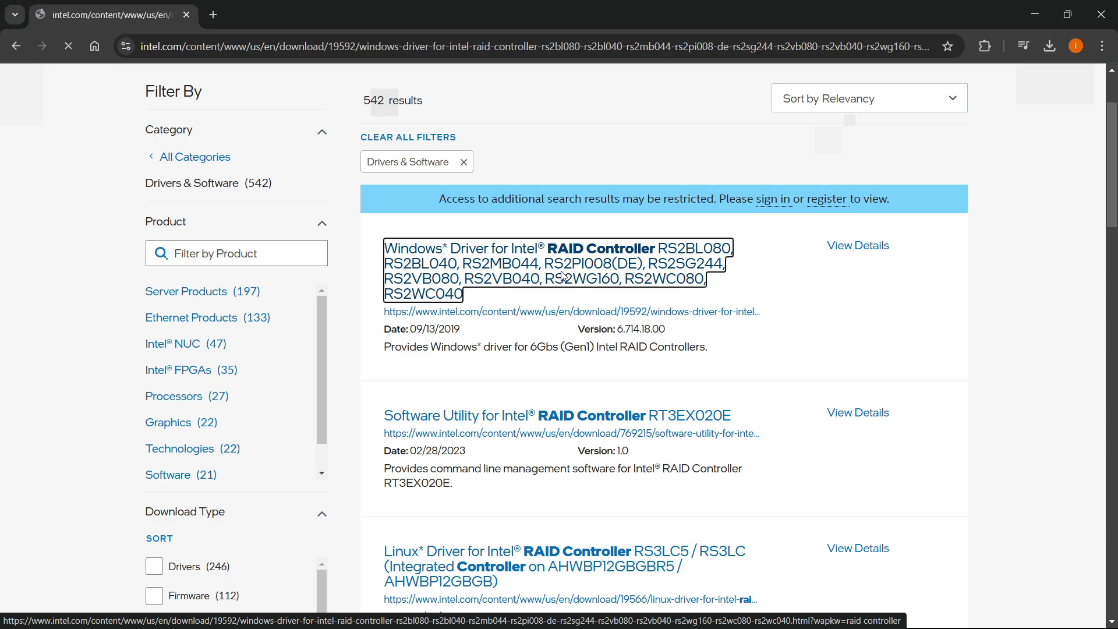
{"action": "scroll", "coordinate": [422, 265], "scroll_direction": "down", "scroll_amount": 1}
{"action": "left_click", "coordinate": [422, 263]}
{"action": "left_click", "coordinate": [422, 262]}
{"action": "scroll", "coordinate": [396, 265], "scroll_direction": "down", "scroll_amount": 2}
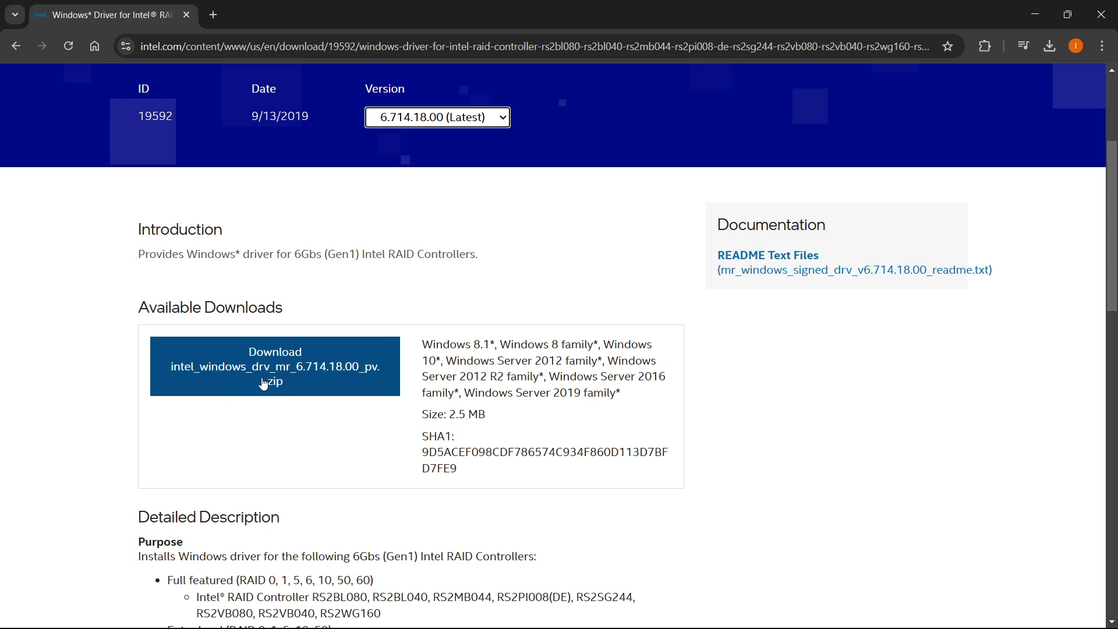
{"action": "left_click", "coordinate": [246, 383]}
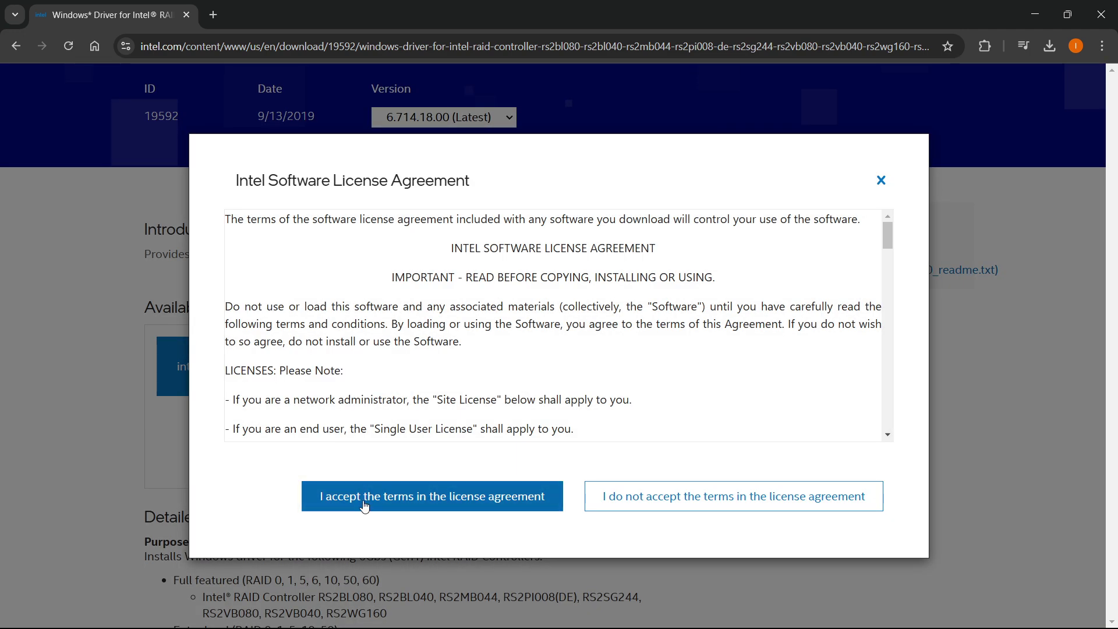
{"action": "left_click", "coordinate": [404, 502]}
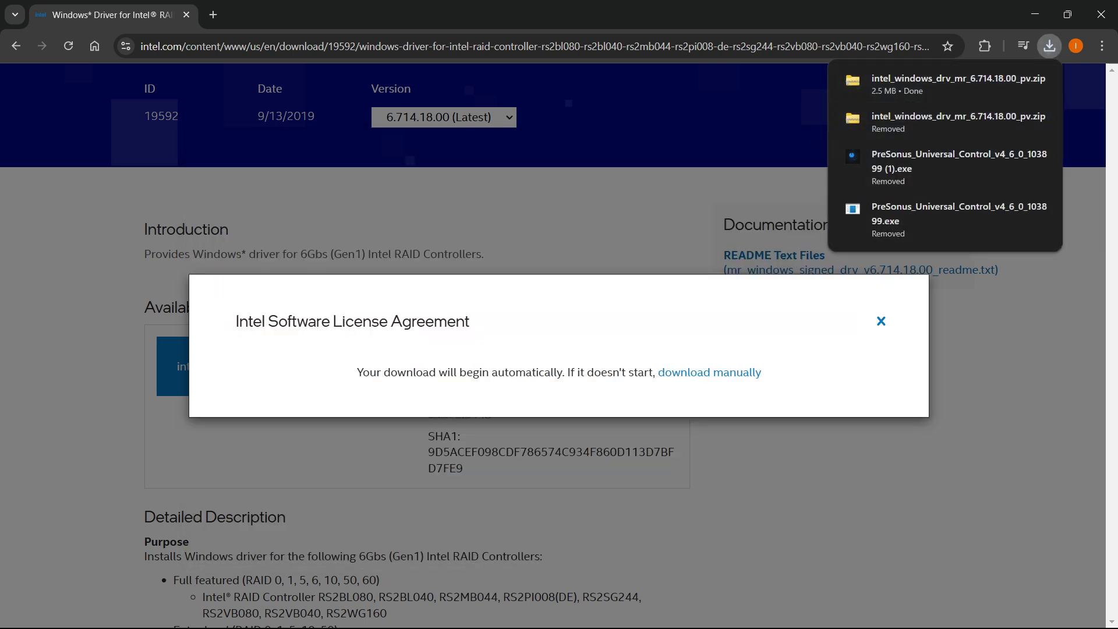
Extract the downloaded intel_windows_drv_mr_6.714.18.00_pv.zip into the Downloads folder.
{"action": "left_click_drag", "start_coordinate": [1029, 164], "coordinate": [489, 62]}
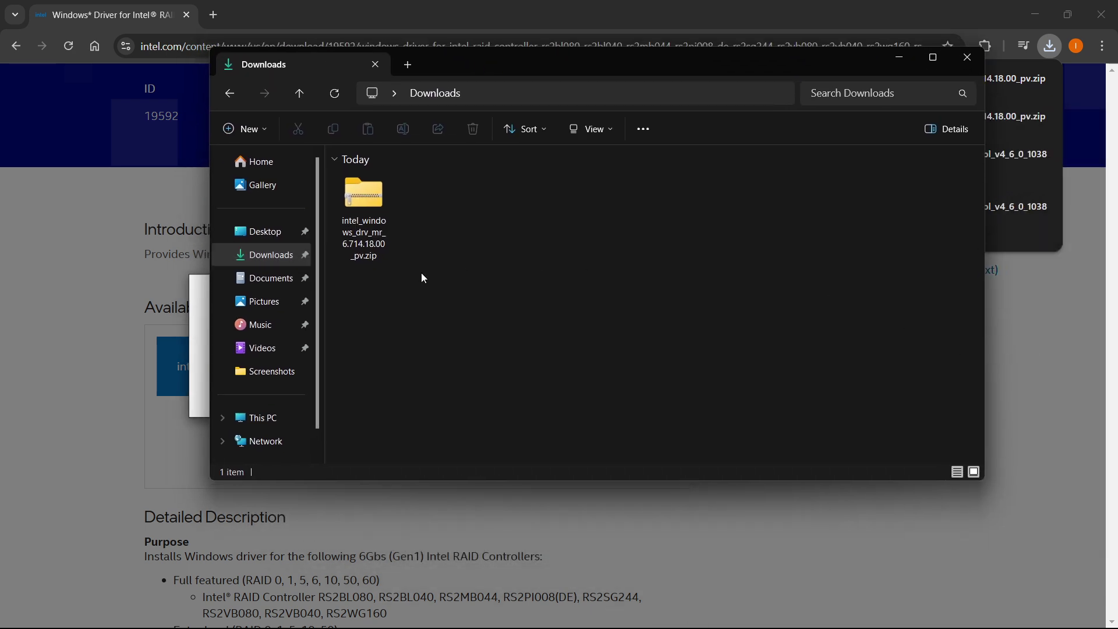
{"action": "left_click", "coordinate": [366, 219]}
{"action": "right_click", "coordinate": [366, 219]}
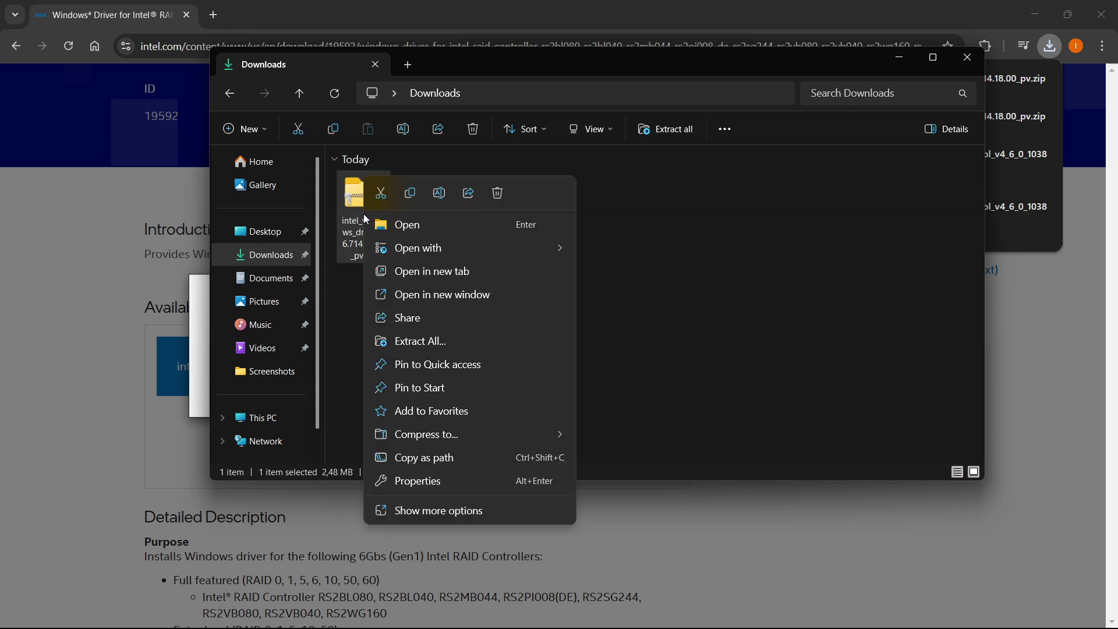
{"action": "left_click", "coordinate": [437, 344]}
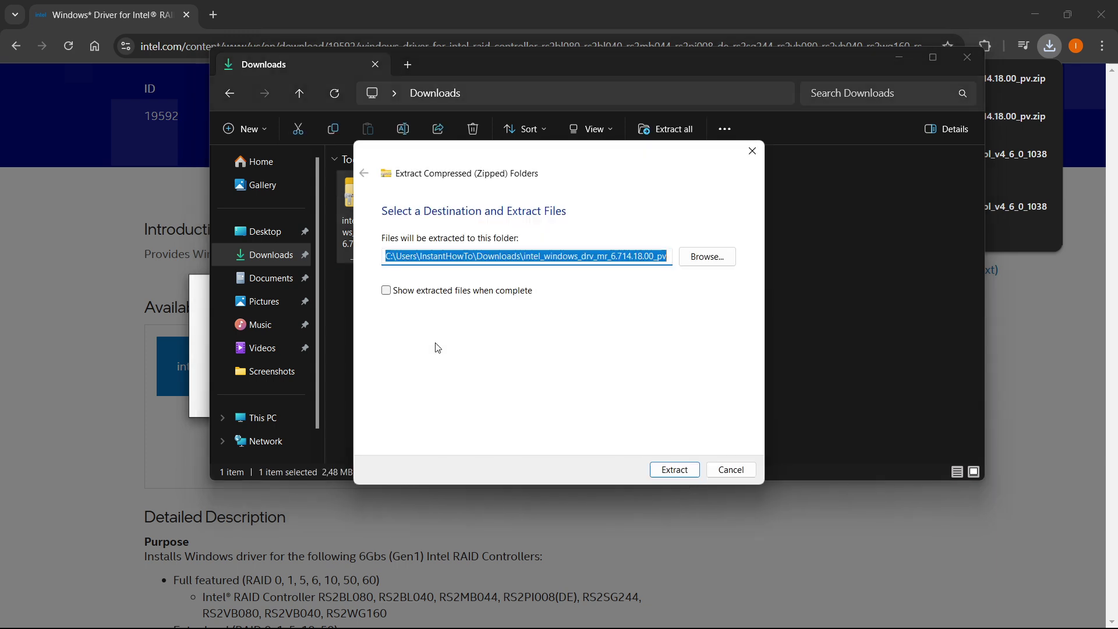
{"action": "left_click", "coordinate": [677, 471]}
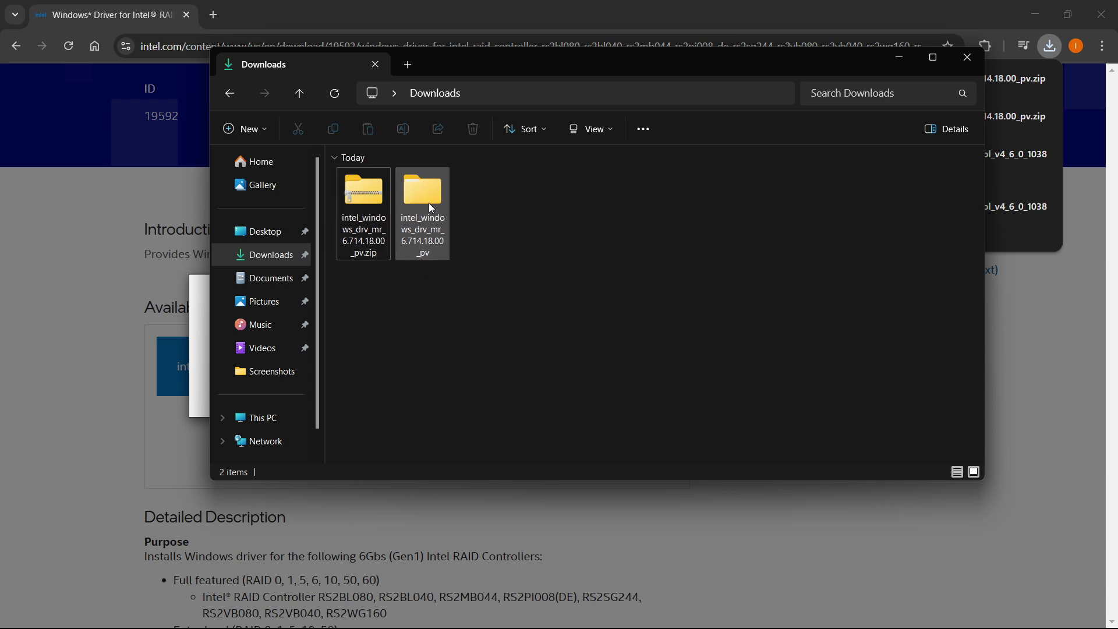
Browse into the extracted driver package down to its win10_x64 folder.
{"action": "double_click", "coordinate": [431, 208]}
{"action": "double_click", "coordinate": [457, 199]}
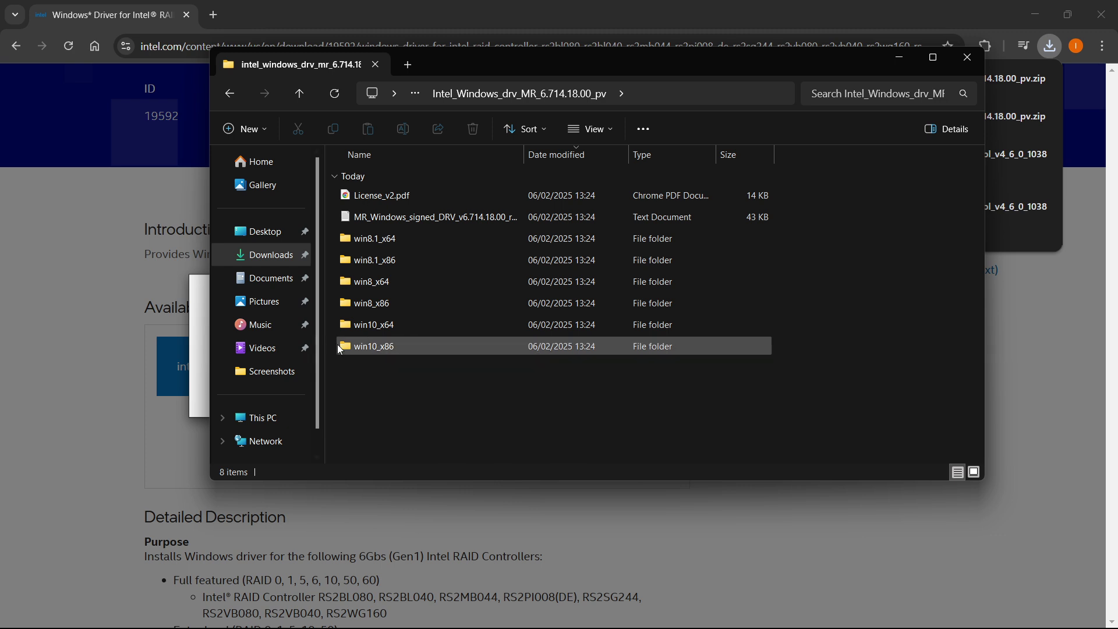
{"action": "double_click", "coordinate": [378, 326]}
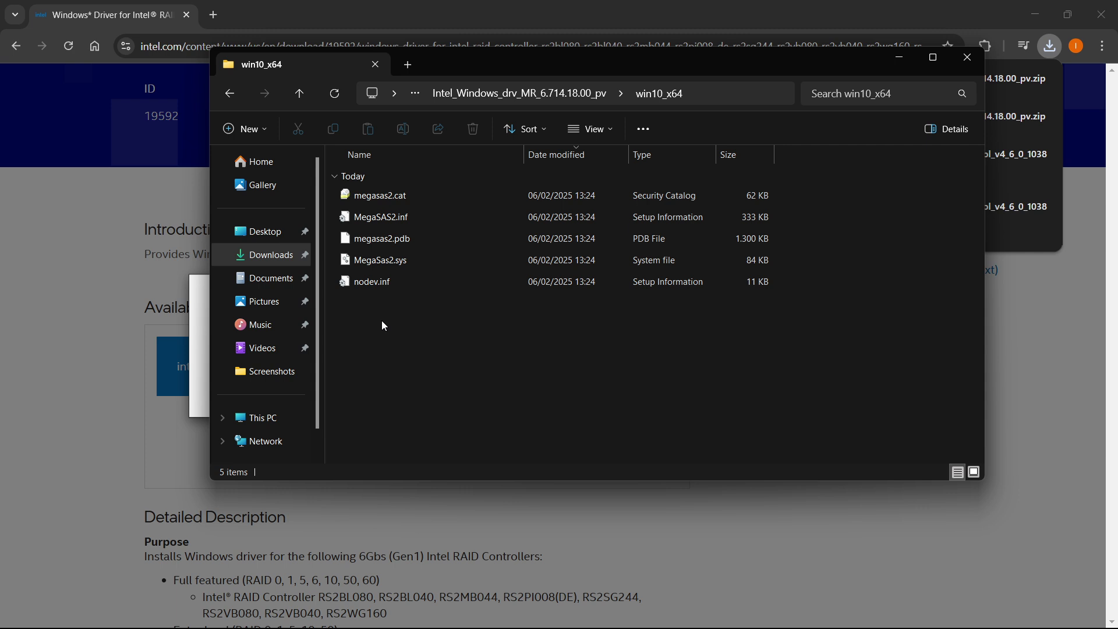
Return to the driver package folder and launch Device Manager, dismissing the standard-user warning.
{"action": "left_click", "coordinate": [231, 94]}
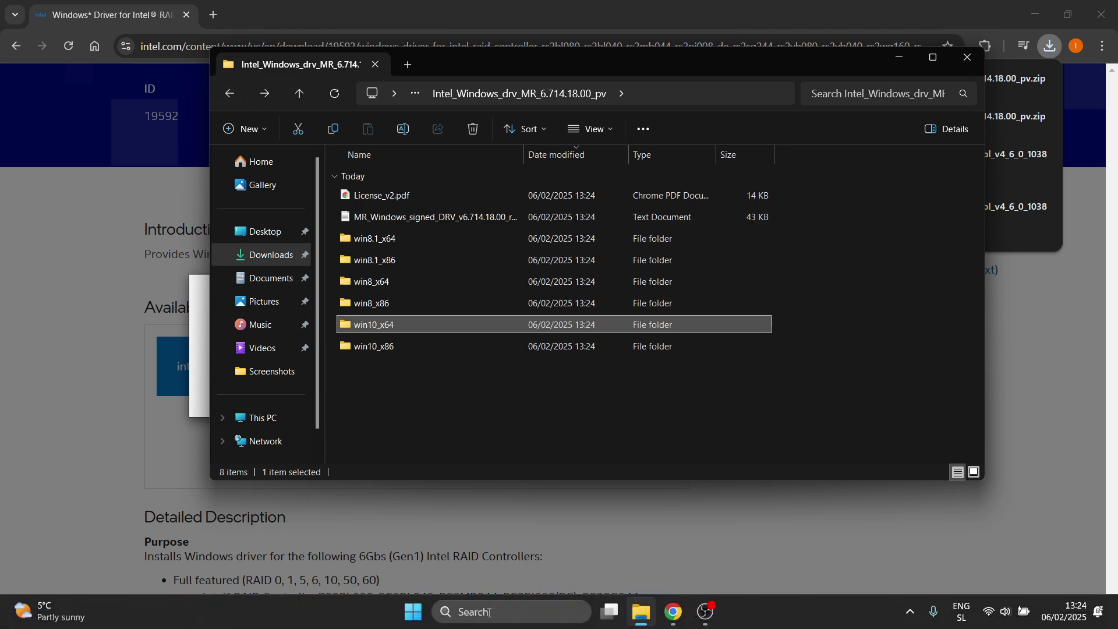
{"action": "left_click", "coordinate": [489, 612]}
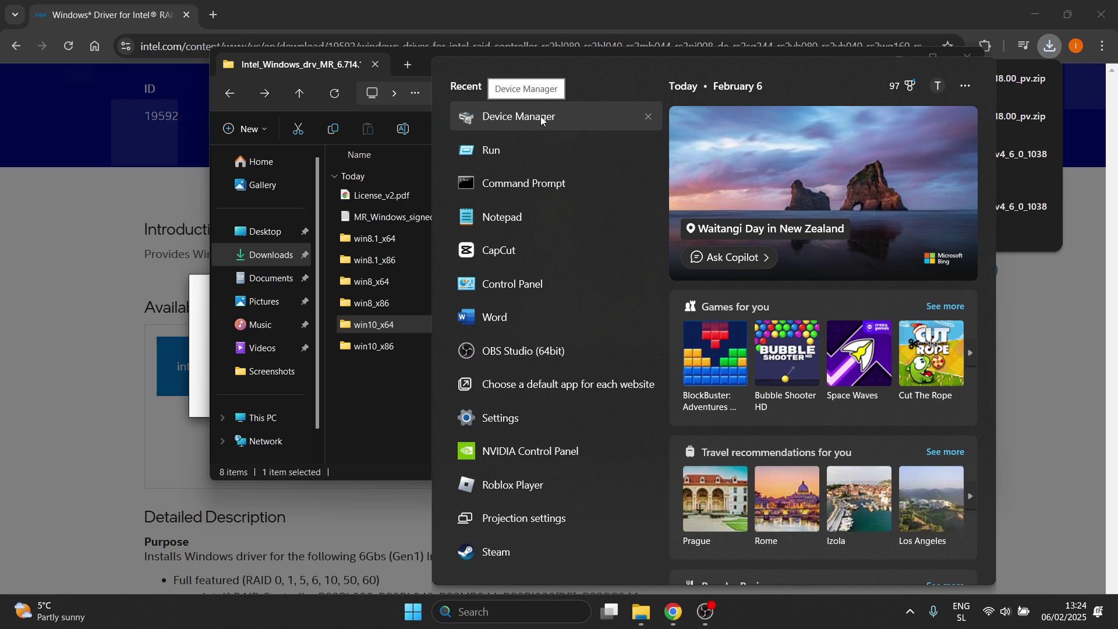
{"action": "left_click", "coordinate": [551, 119]}
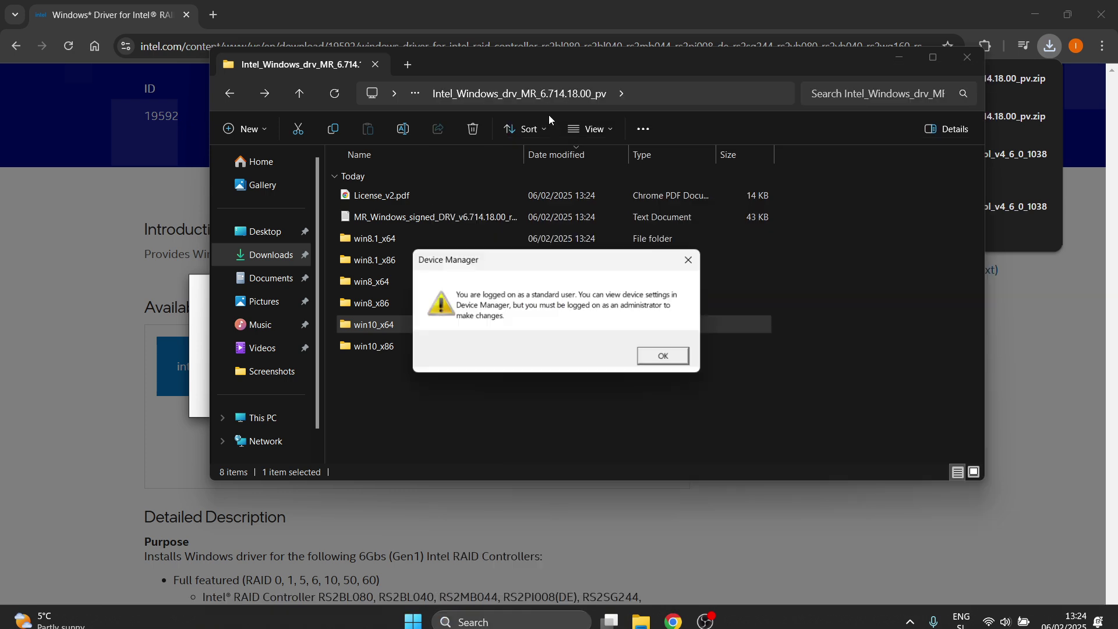
{"action": "left_click", "coordinate": [674, 368]}
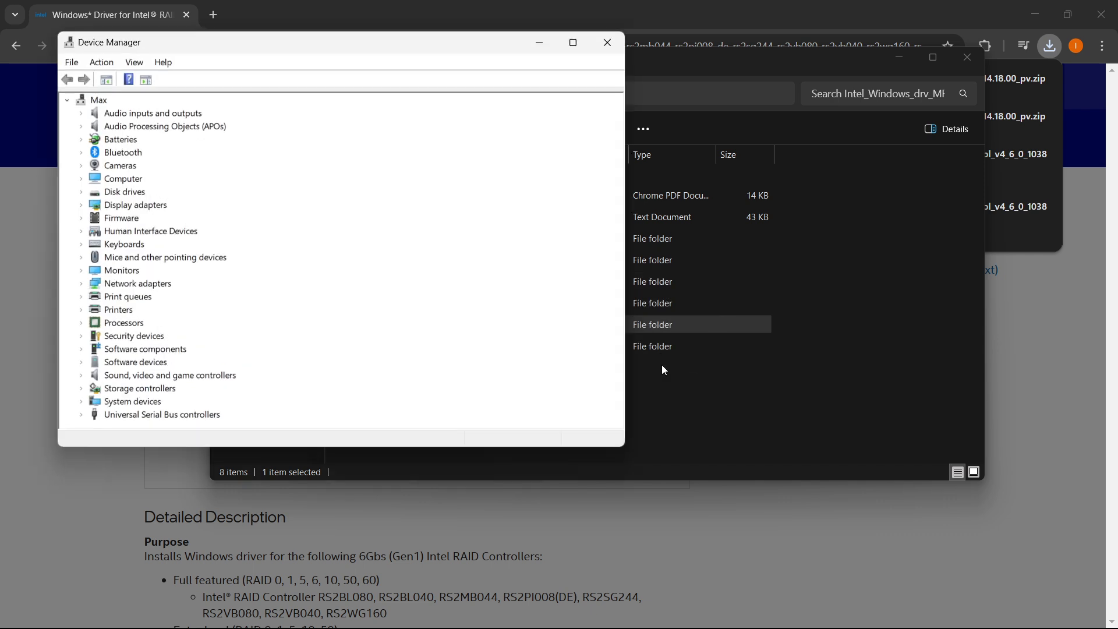
Expand Storage controllers and select the Microsoft Storage Spaces Controller.
{"action": "left_click_drag", "start_coordinate": [324, 50], "coordinate": [492, 76]}
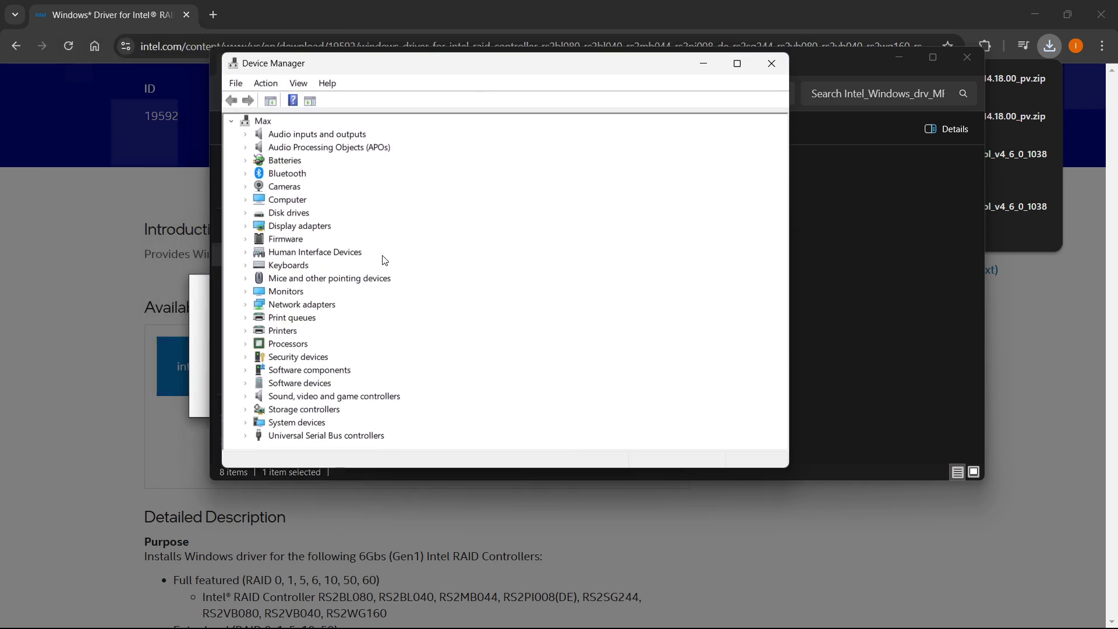
{"action": "left_click", "coordinate": [247, 414]}
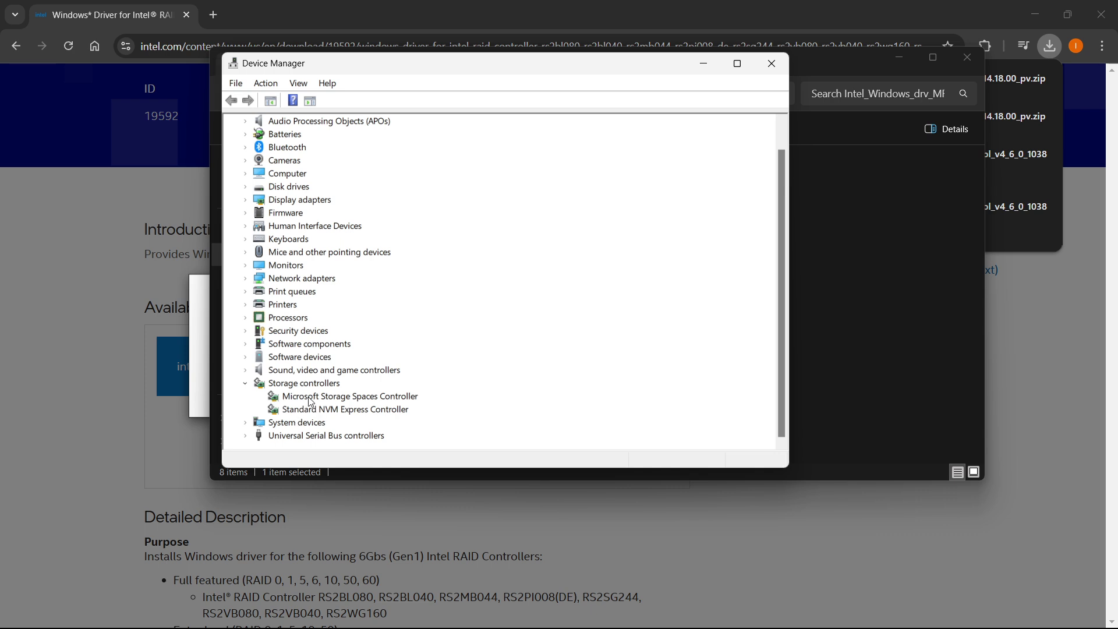
{"action": "left_click", "coordinate": [356, 399]}
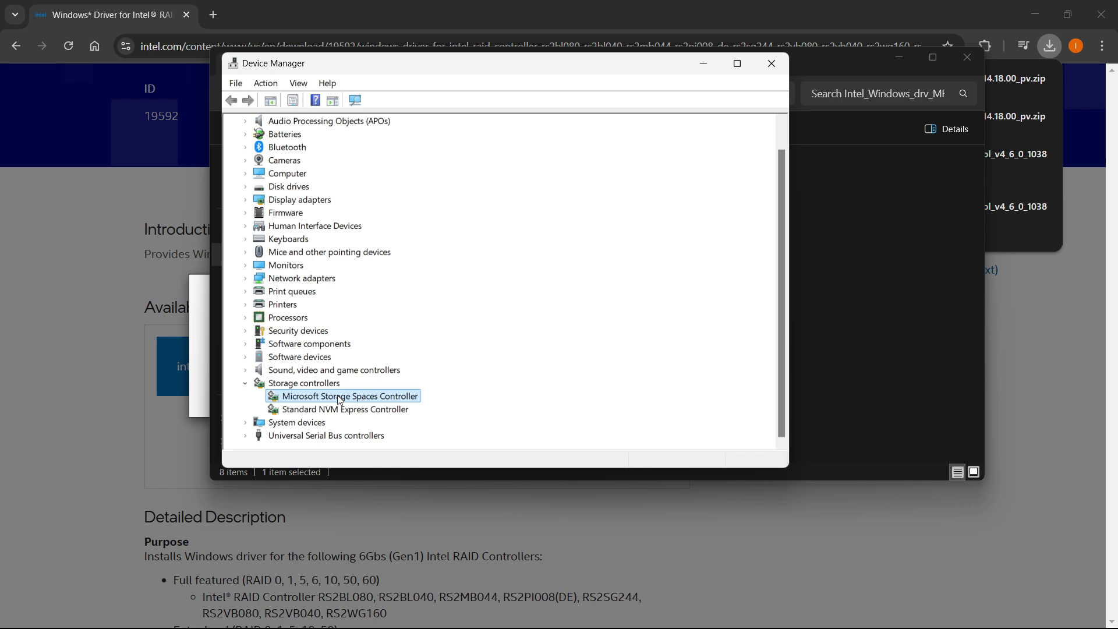
Open the Microsoft Storage Spaces Controller's properties on its Driver tab.
{"action": "double_click", "coordinate": [341, 401]}
{"action": "left_click_drag", "start_coordinate": [465, 116], "coordinate": [492, 125]}
{"action": "left_click", "coordinate": [449, 143]}
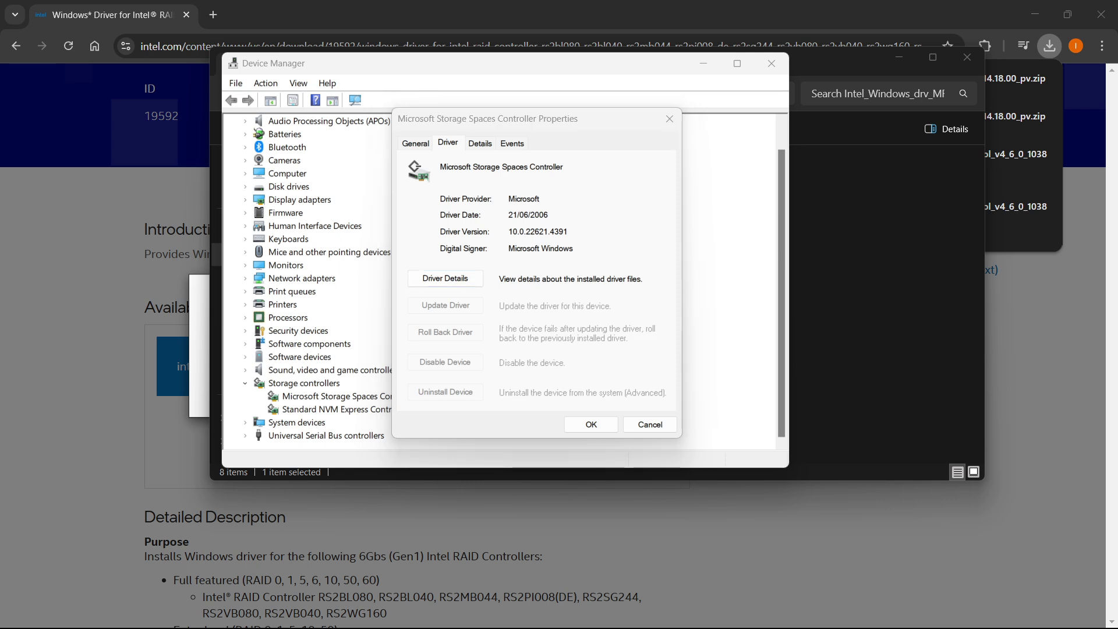
{"action": "left_click_drag", "start_coordinate": [572, 122], "coordinate": [544, 124]}
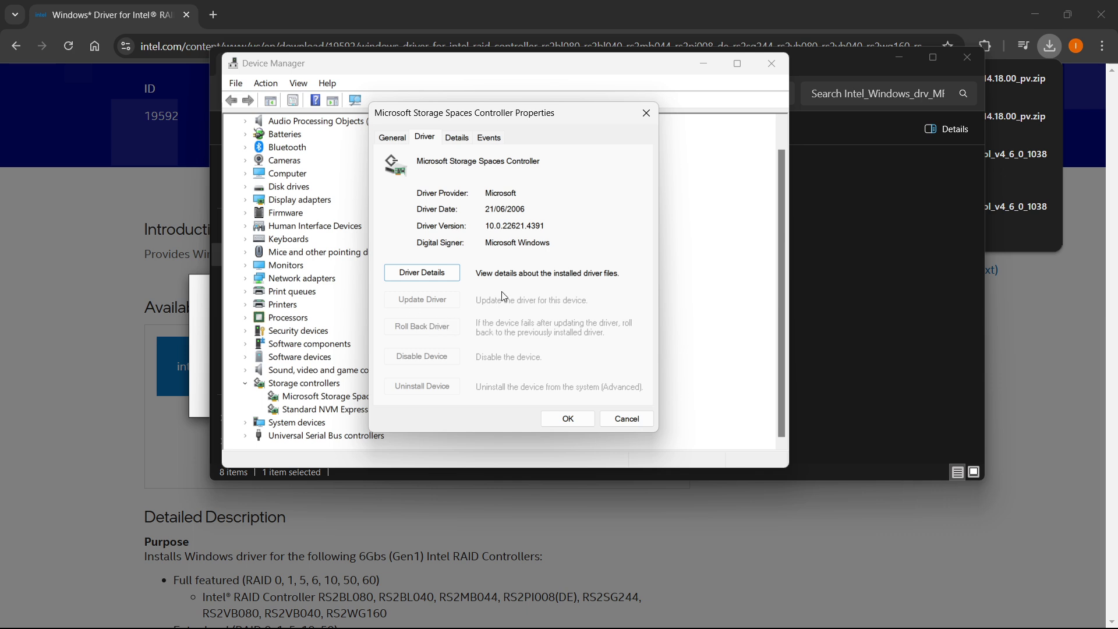
Minimize the extracted driver folder and bring Intel's RAID driver download page to the front.
{"action": "left_click", "coordinate": [897, 226]}
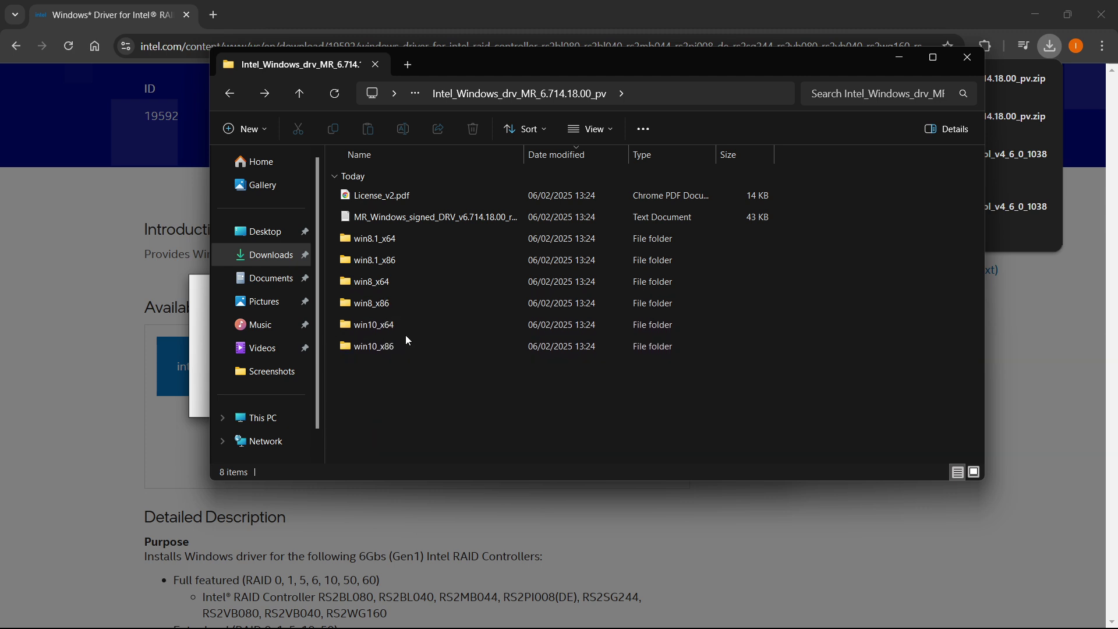
{"action": "left_click", "coordinate": [903, 57]}
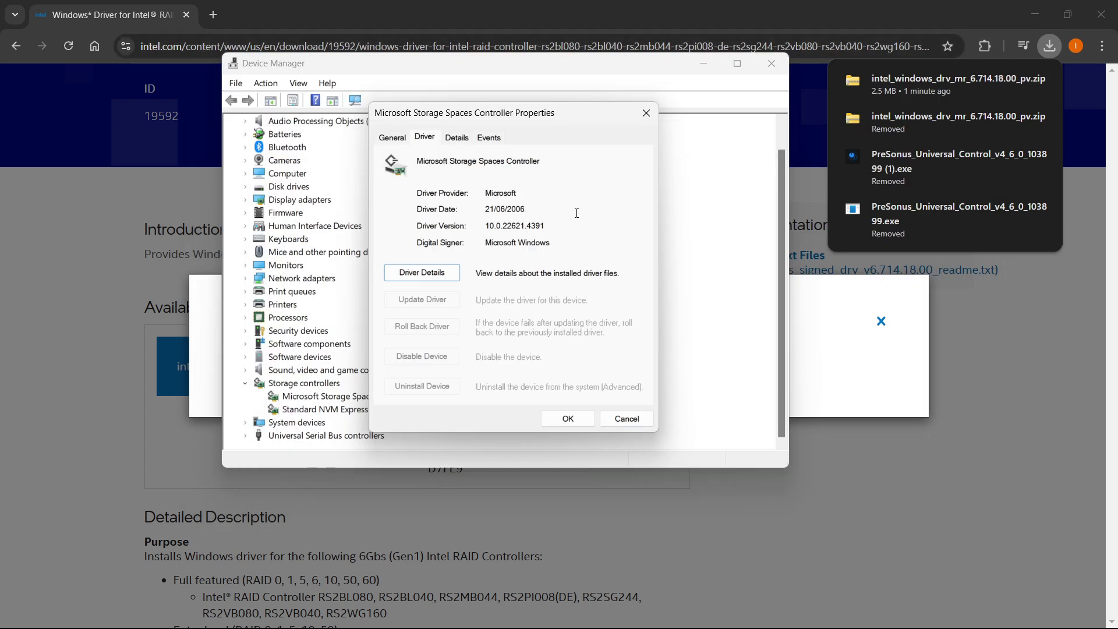
{"action": "left_click", "coordinate": [1047, 50]}
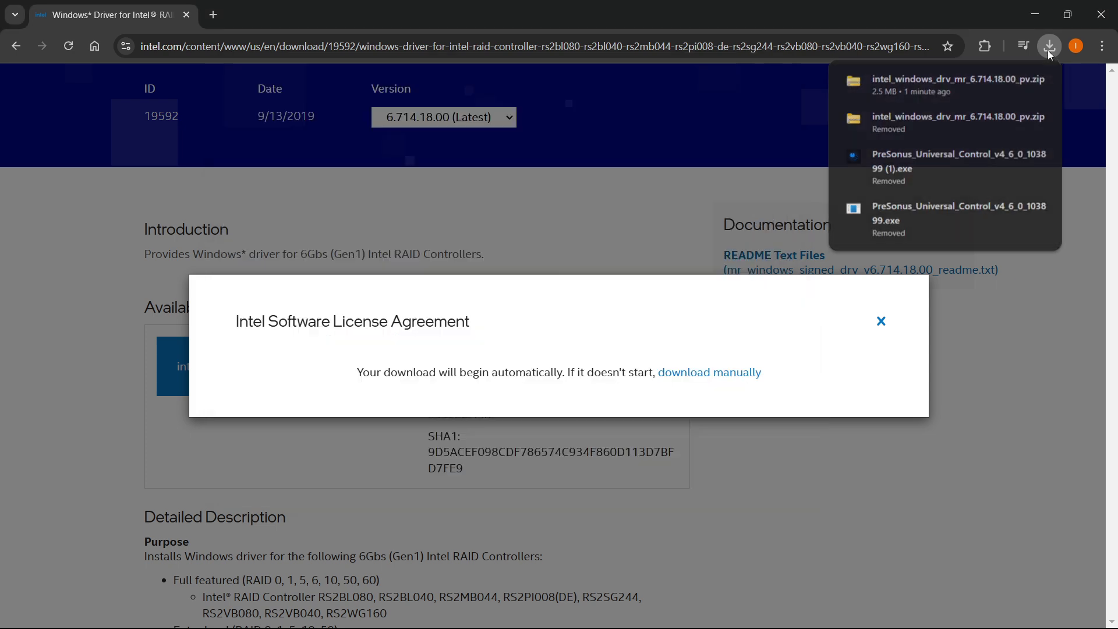